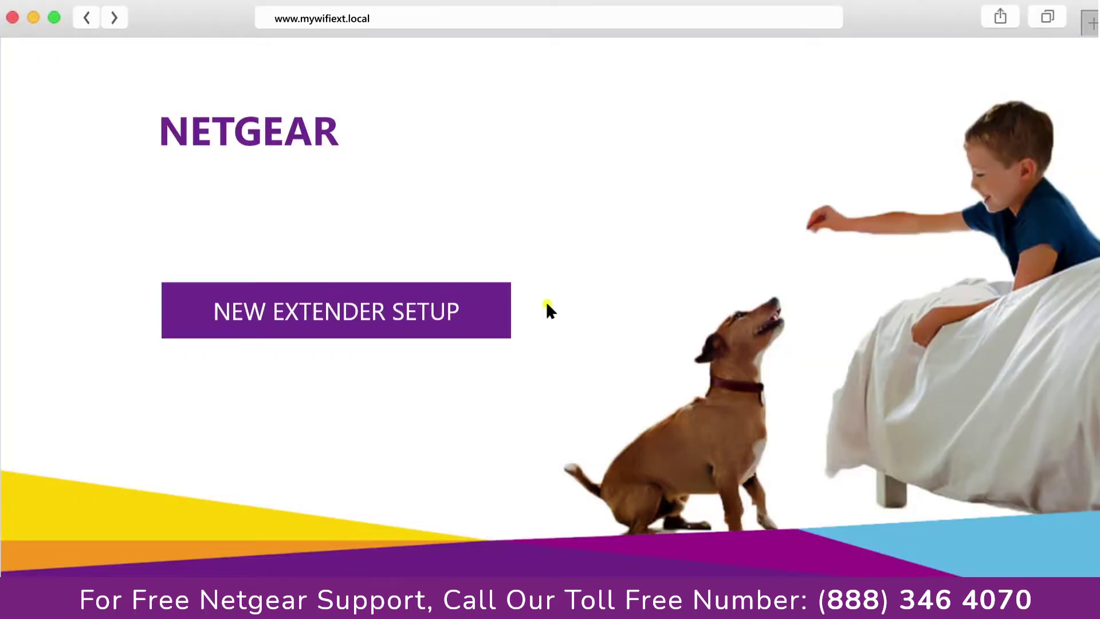
# - Start a new extender setup and submit the admin email, password and two security answers
pyautogui.click(353, 311)
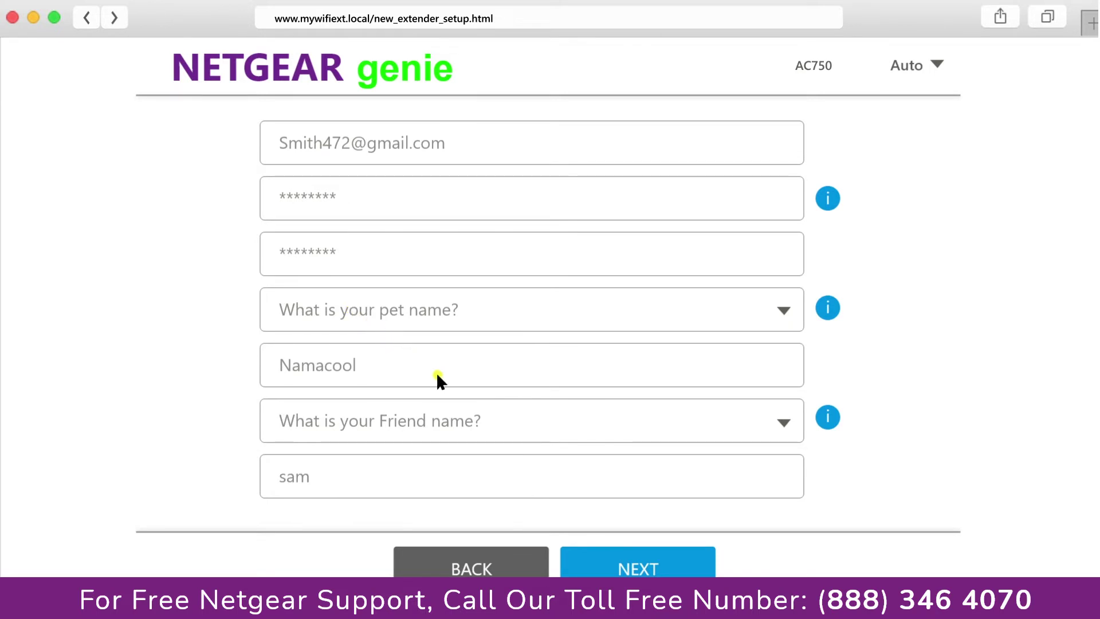
pyautogui.click(636, 560)
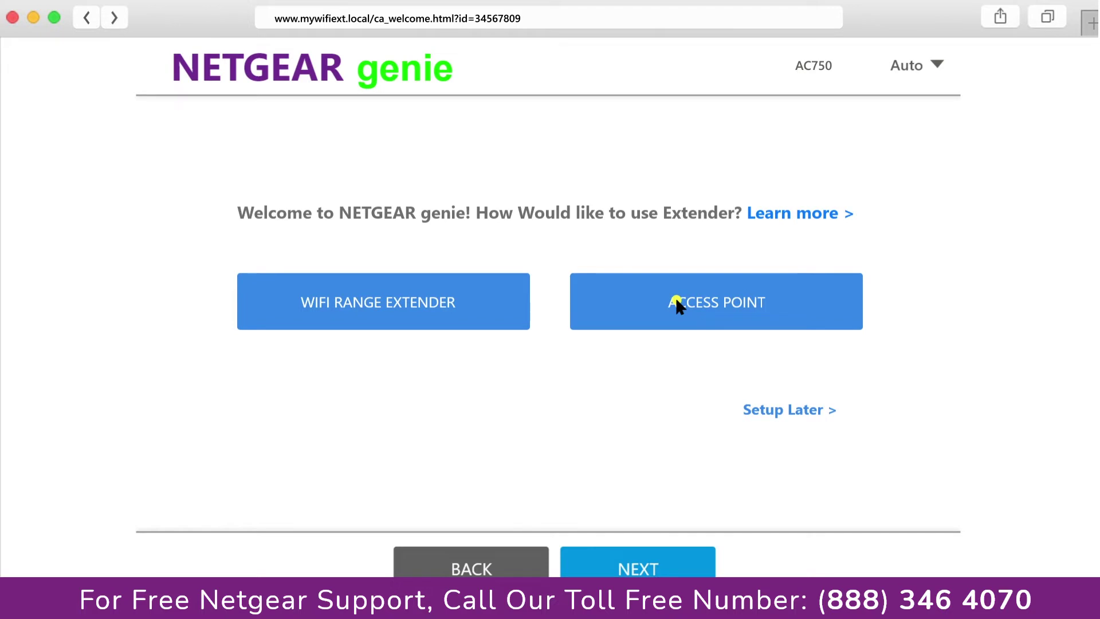
# - Choose WiFi Range Extender mode to list nearby 2.4 GHz networks, including Netgear Router
pyautogui.click(384, 301)
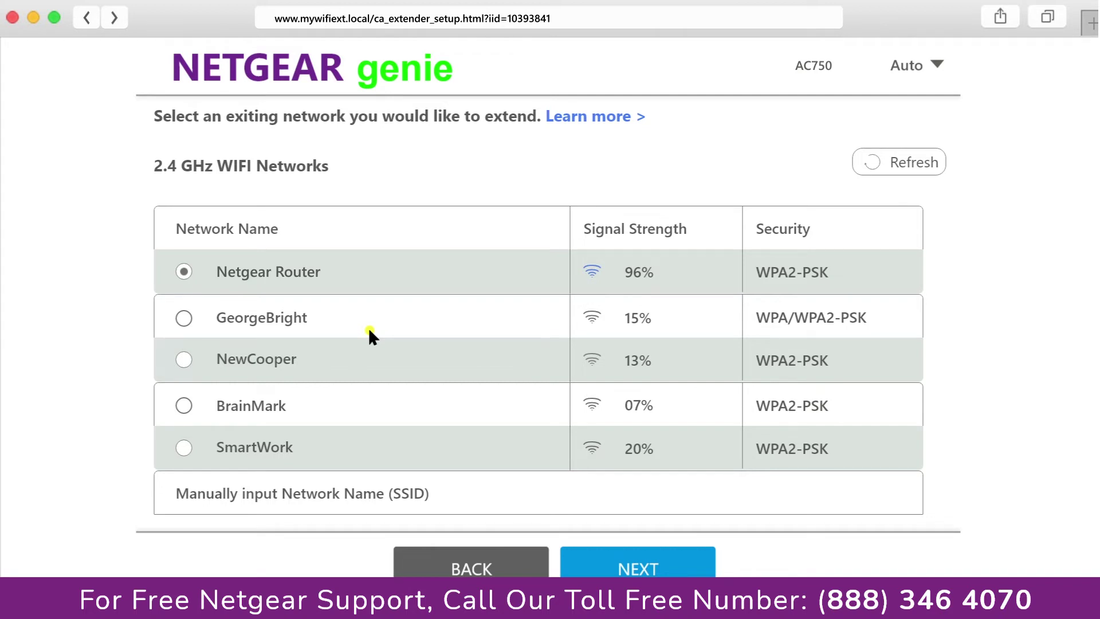
# - Extend Netgear Router and enter its network password to reach the extender settings
pyautogui.click(632, 557)
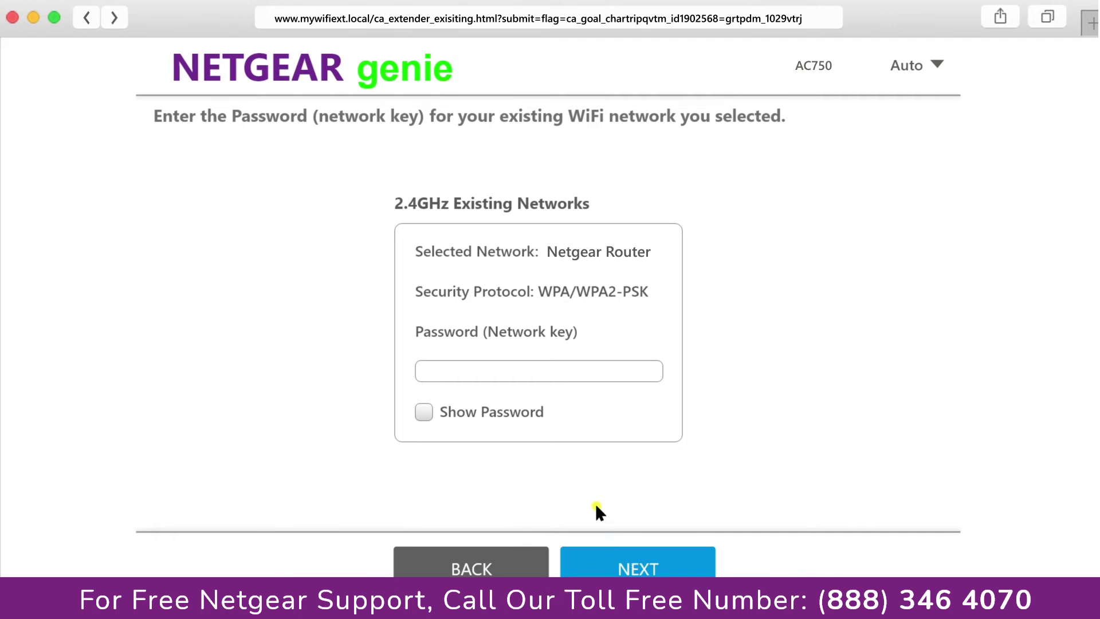
pyautogui.click(494, 369)
pyautogui.write('********')
pyautogui.click(650, 555)
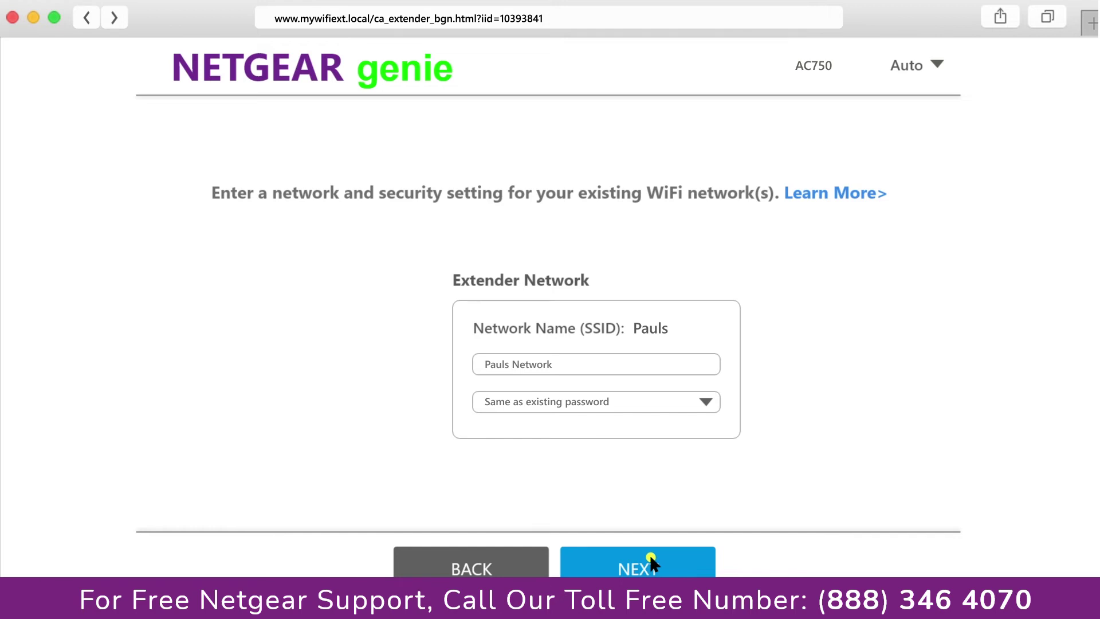
# - Apply the Pauls extender network with a different password, then close the setup window
pyautogui.click(702, 396)
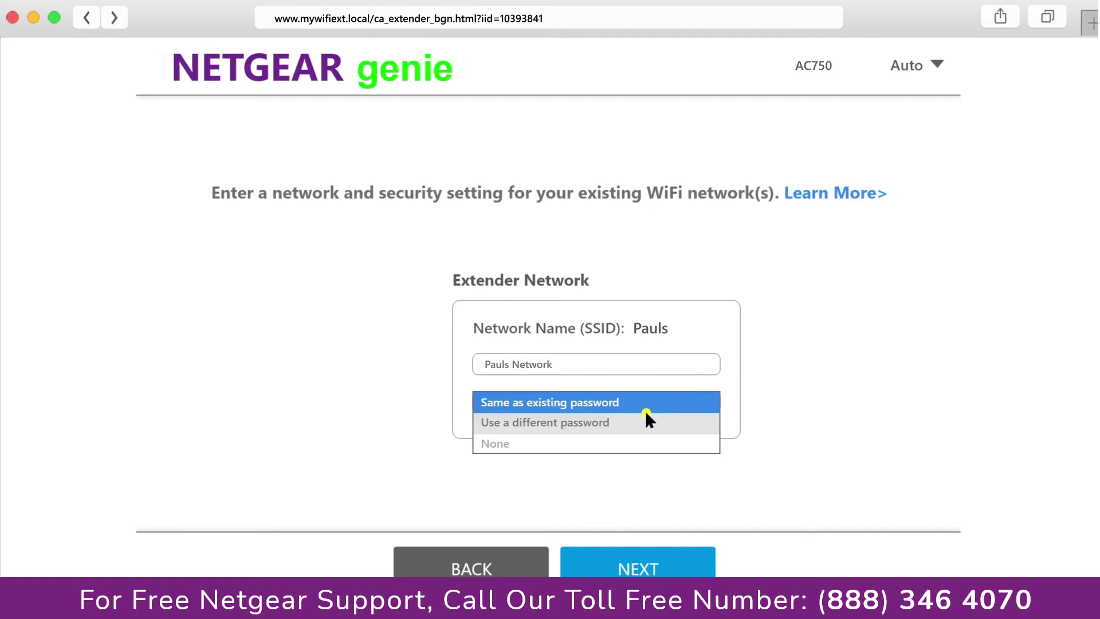
pyautogui.click(567, 422)
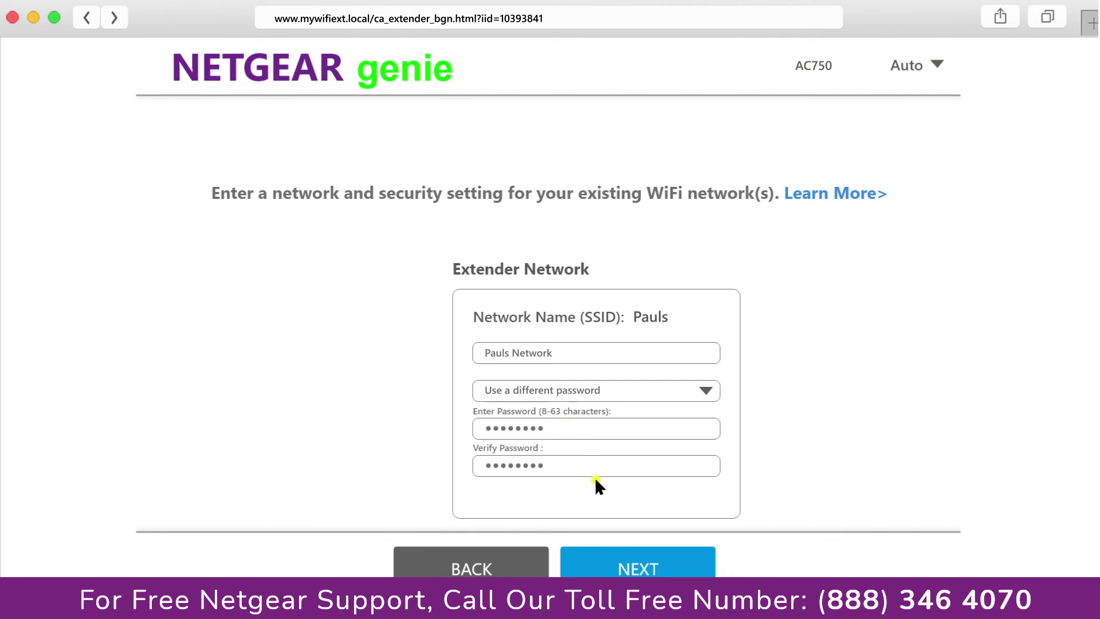
pyautogui.click(633, 553)
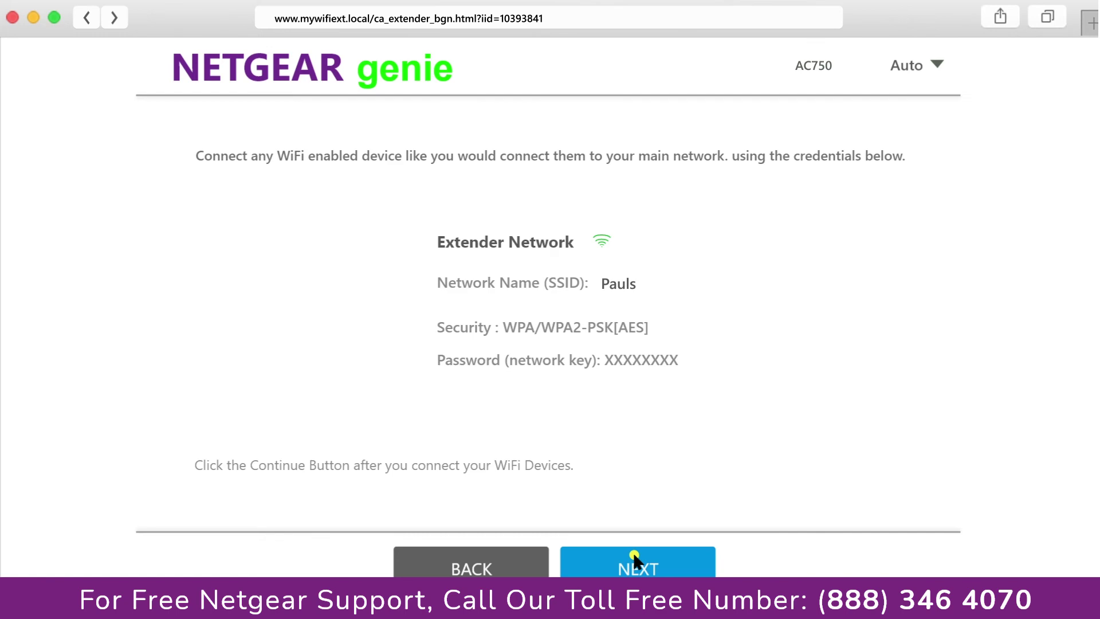
pyautogui.click(12, 17)
# - Show the menu-bar Wi-Fi list with the Paul range extender network
pyautogui.click(970, 7)
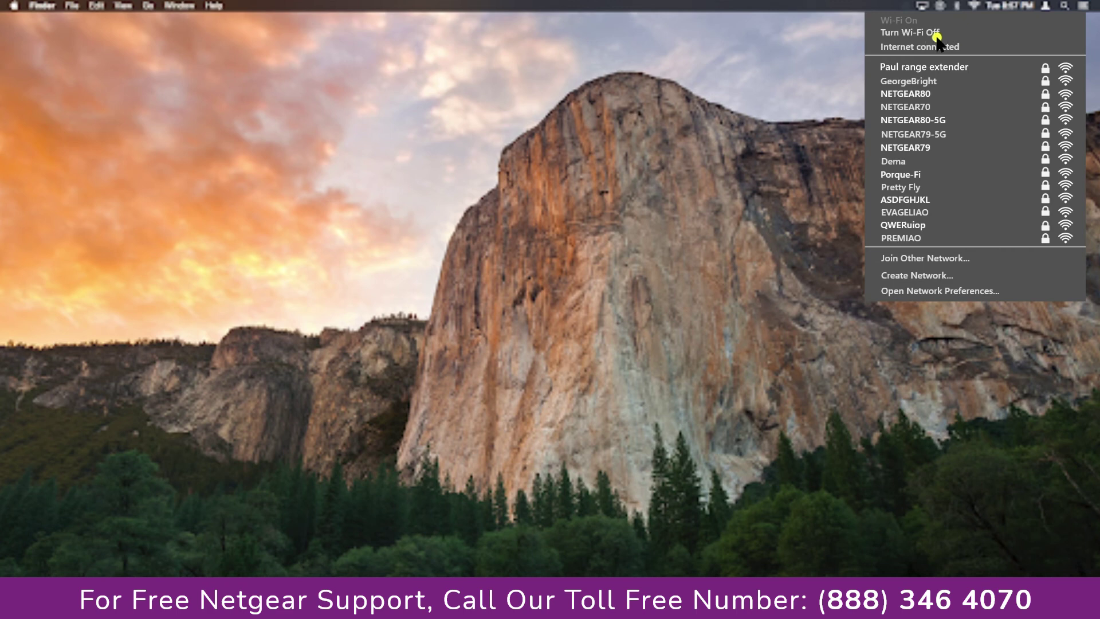